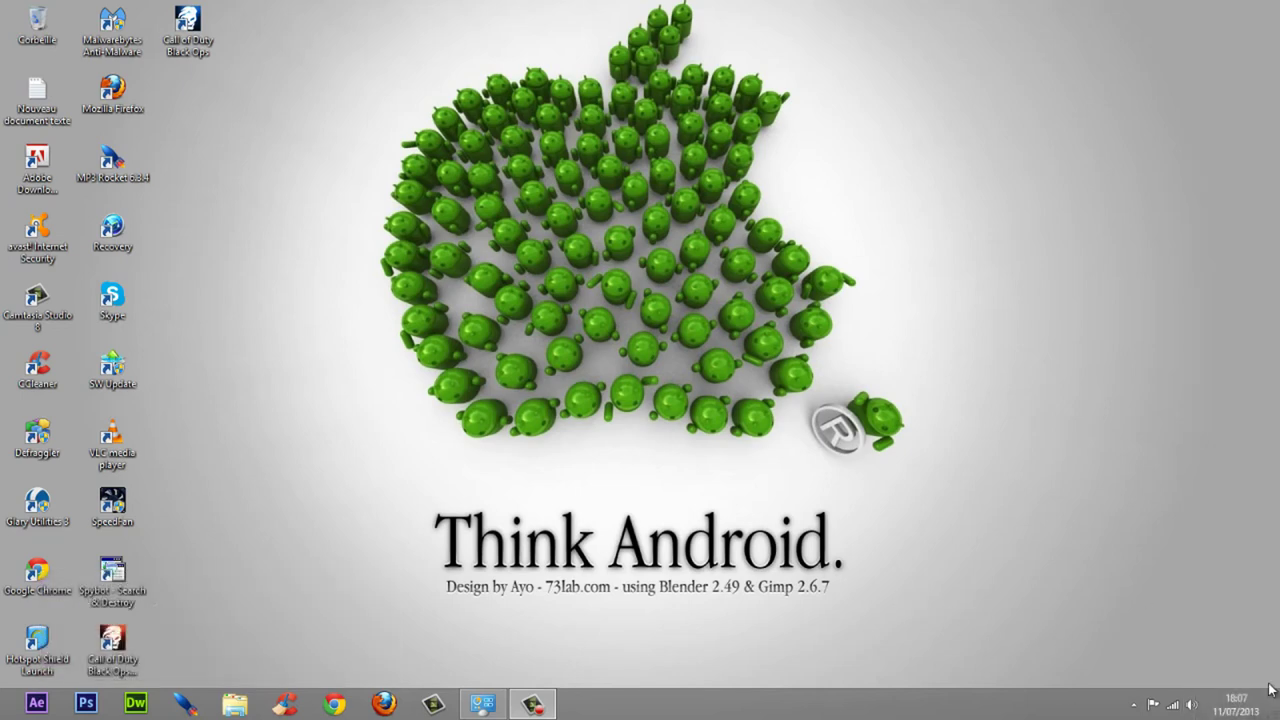
Step: Open the microphone settings of Gestionnaire audio HD Realtek from the Matériel et audio category of the Panneau de configuration
{"action": "mouse_move", "coordinate": [1278, 718]}
{"action": "left_click", "coordinate": [1248, 537]}
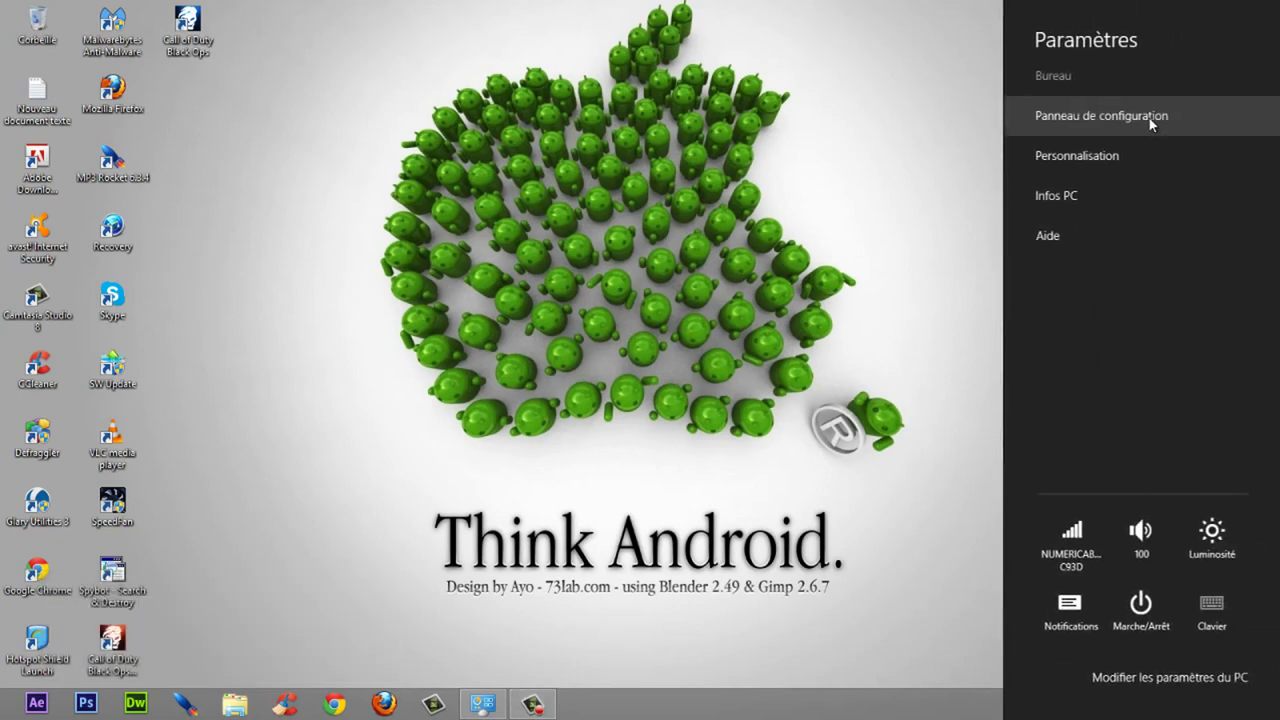
{"action": "left_click", "coordinate": [1120, 117]}
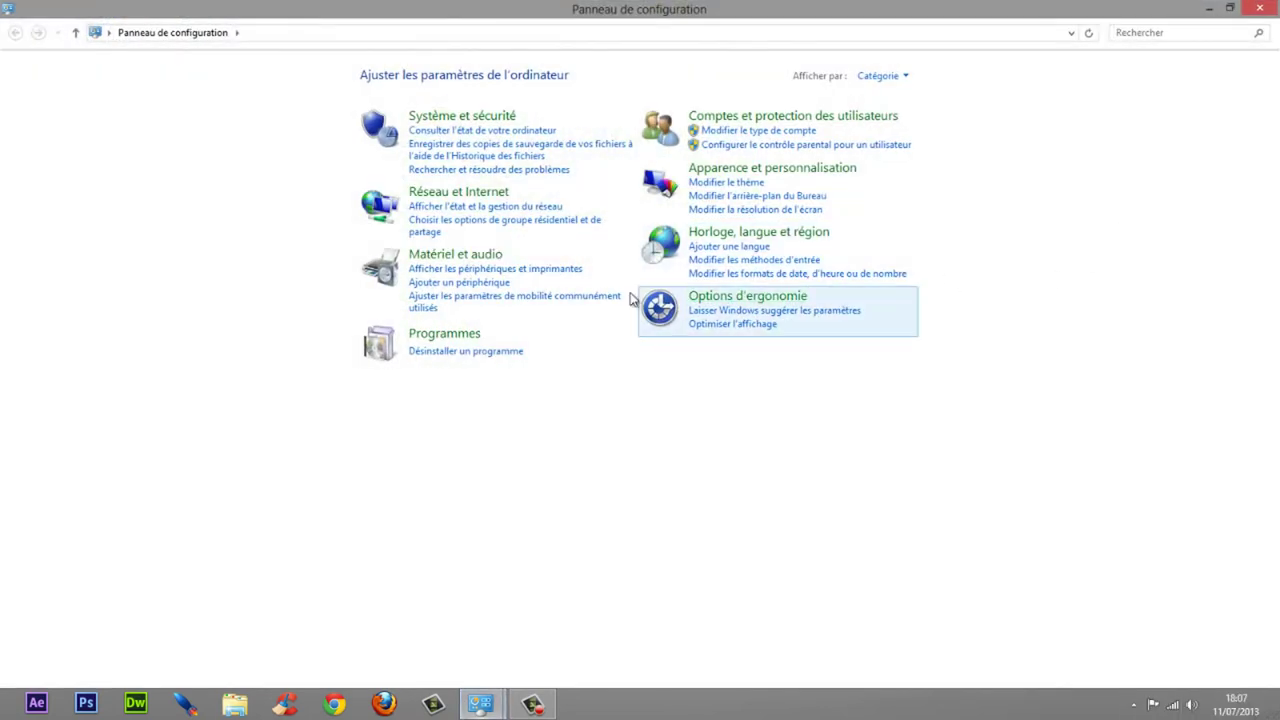
{"action": "left_click", "coordinate": [420, 257]}
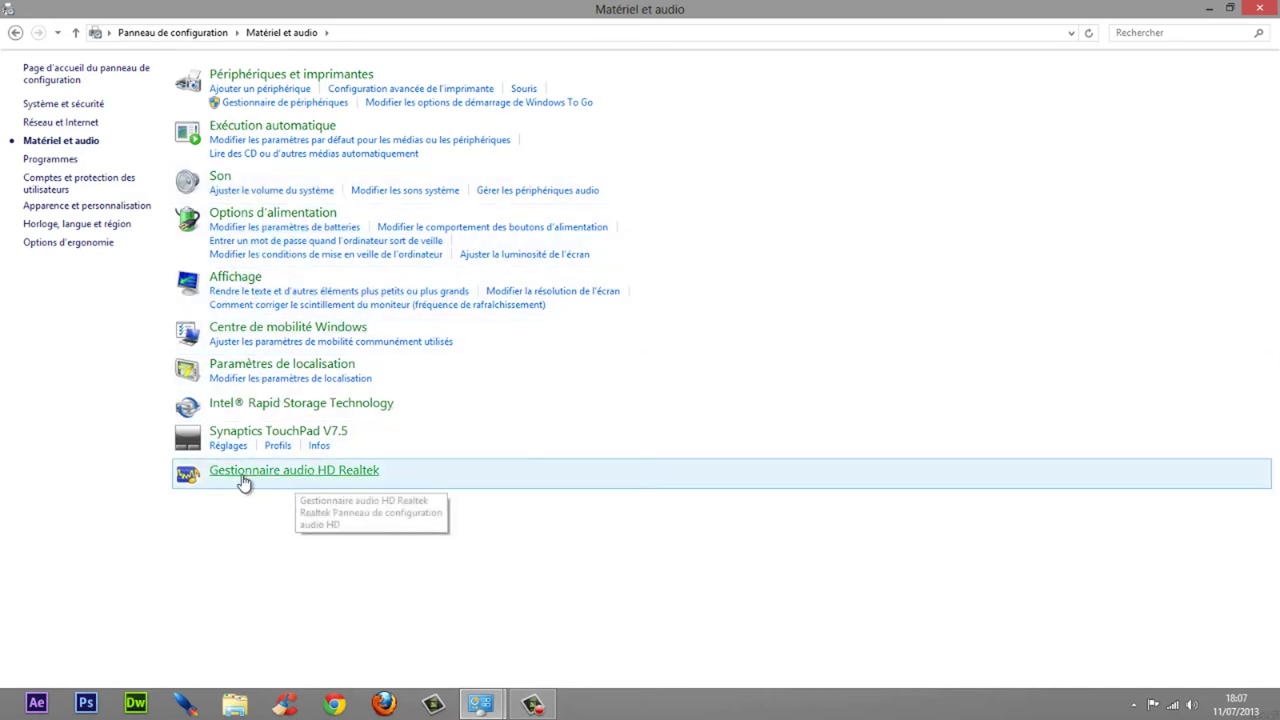
{"action": "left_click", "coordinate": [299, 478]}
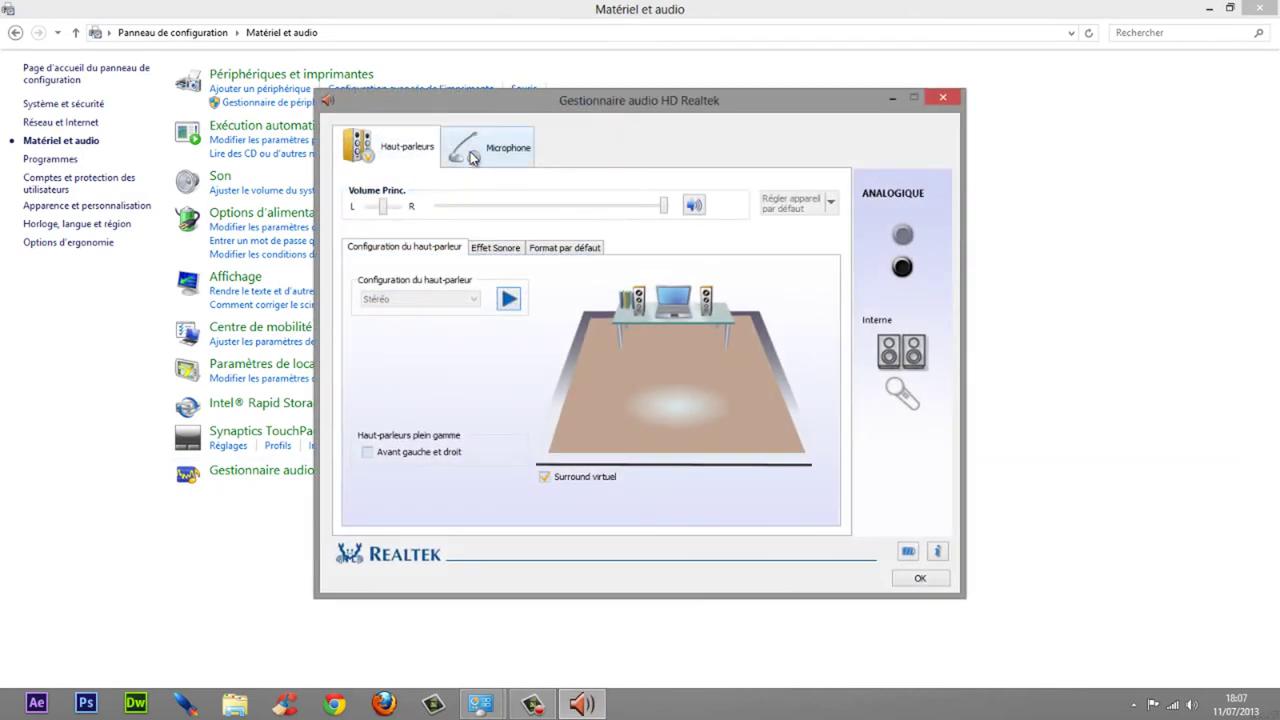
{"action": "left_click", "coordinate": [472, 155]}
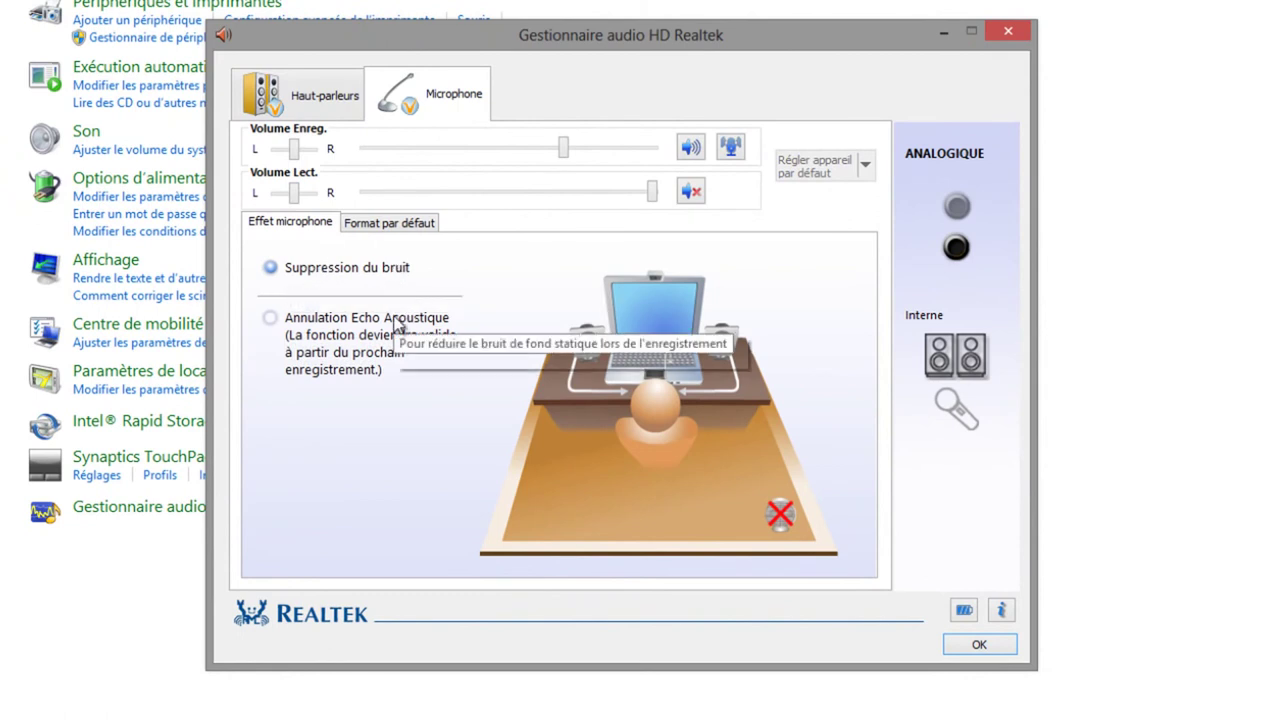
Step: Try Annulation Echo Acoustique on and off, and check the default formats offered for the microphone
{"action": "left_click", "coordinate": [275, 323]}
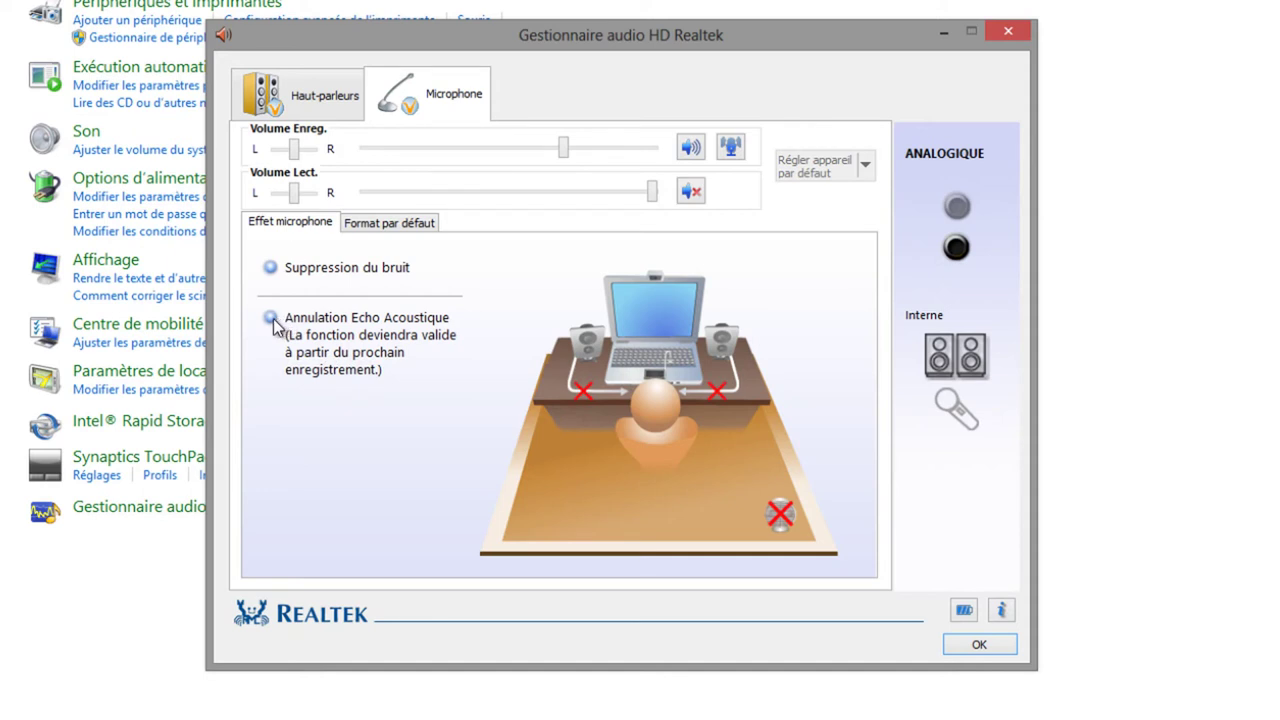
{"action": "left_click", "coordinate": [272, 318]}
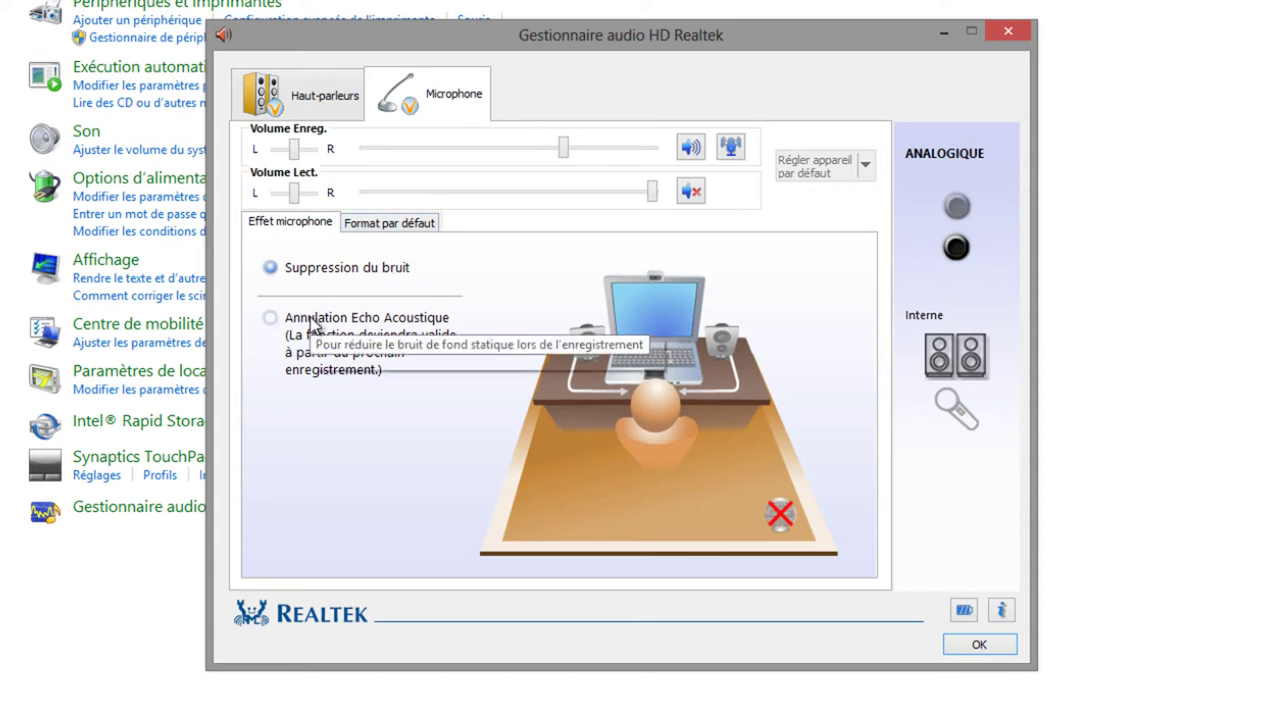
{"action": "left_click", "coordinate": [405, 222]}
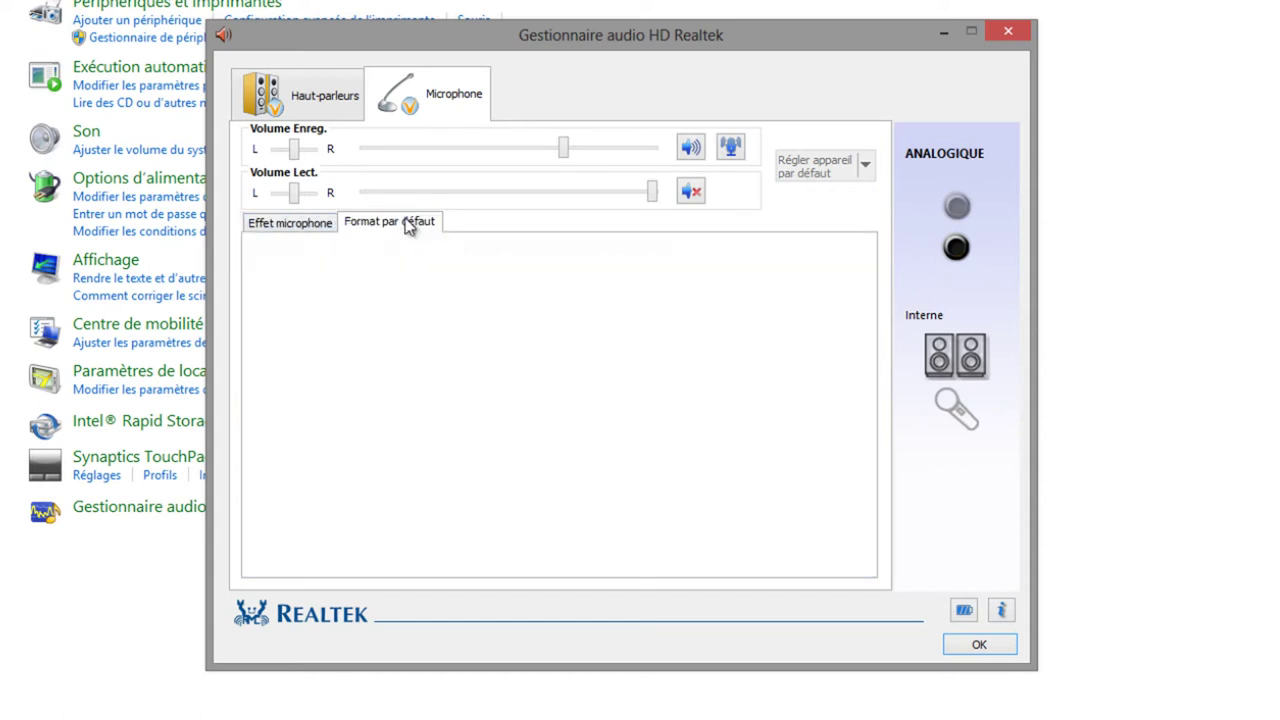
{"action": "left_click", "coordinate": [598, 358]}
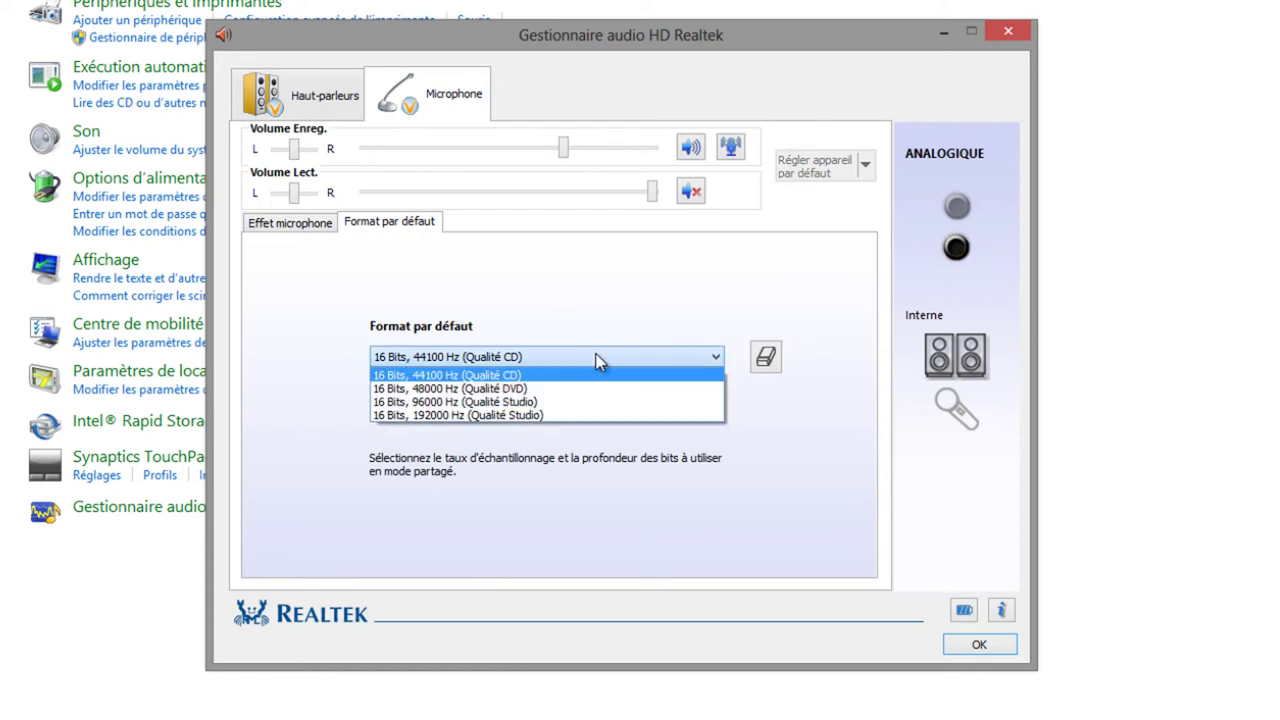
{"action": "left_click", "coordinate": [597, 358]}
{"action": "left_click", "coordinate": [322, 229]}
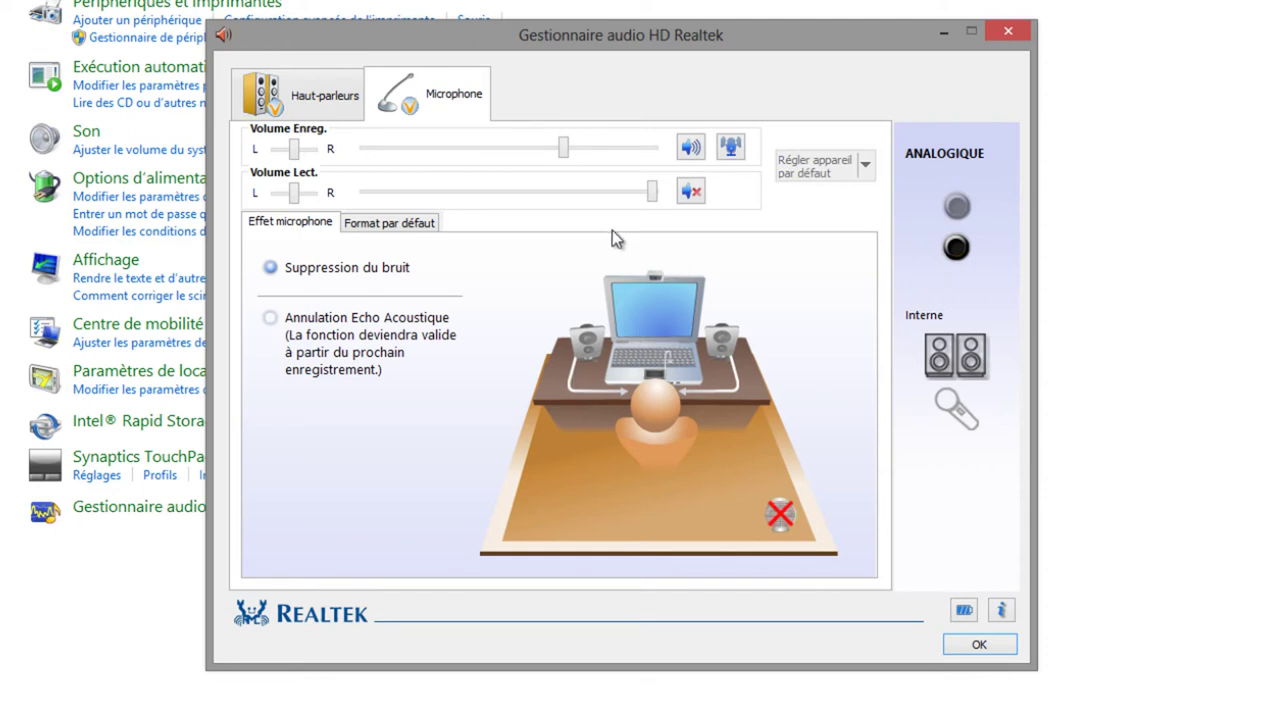
Step: Unmute the microphone's playback volume, and mute it again
{"action": "left_click", "coordinate": [690, 193]}
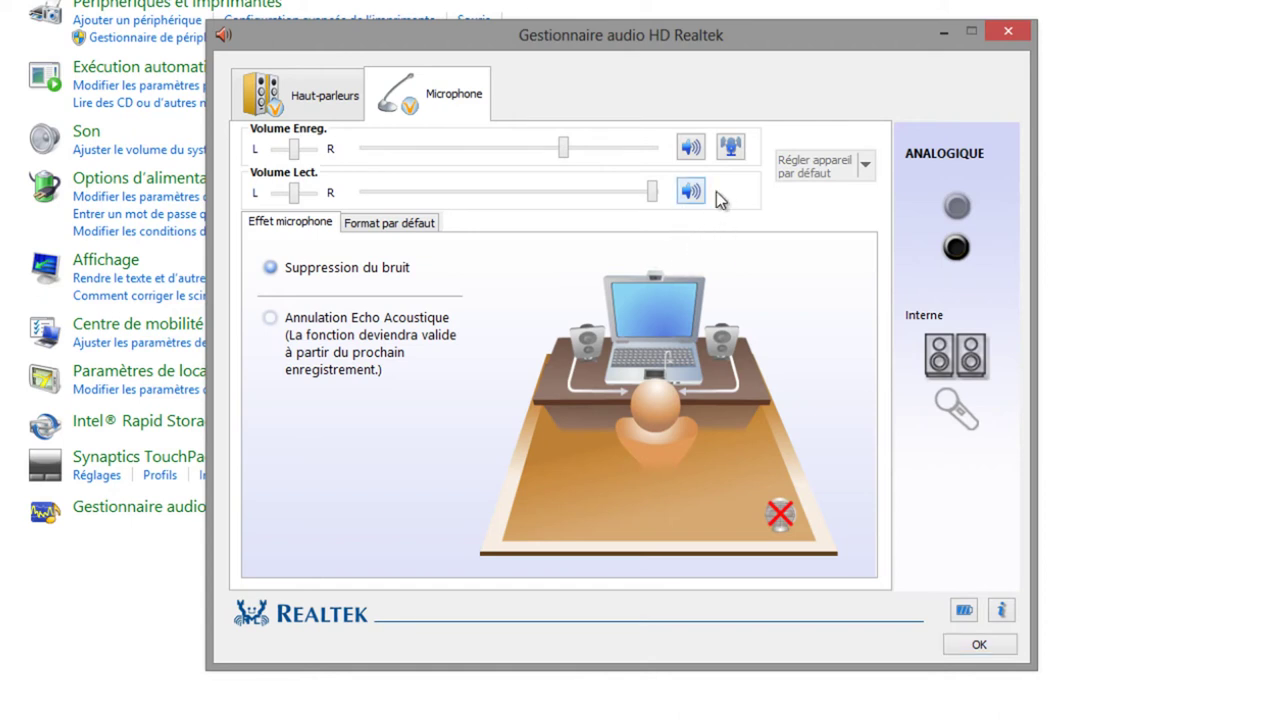
{"action": "left_click", "coordinate": [691, 193]}
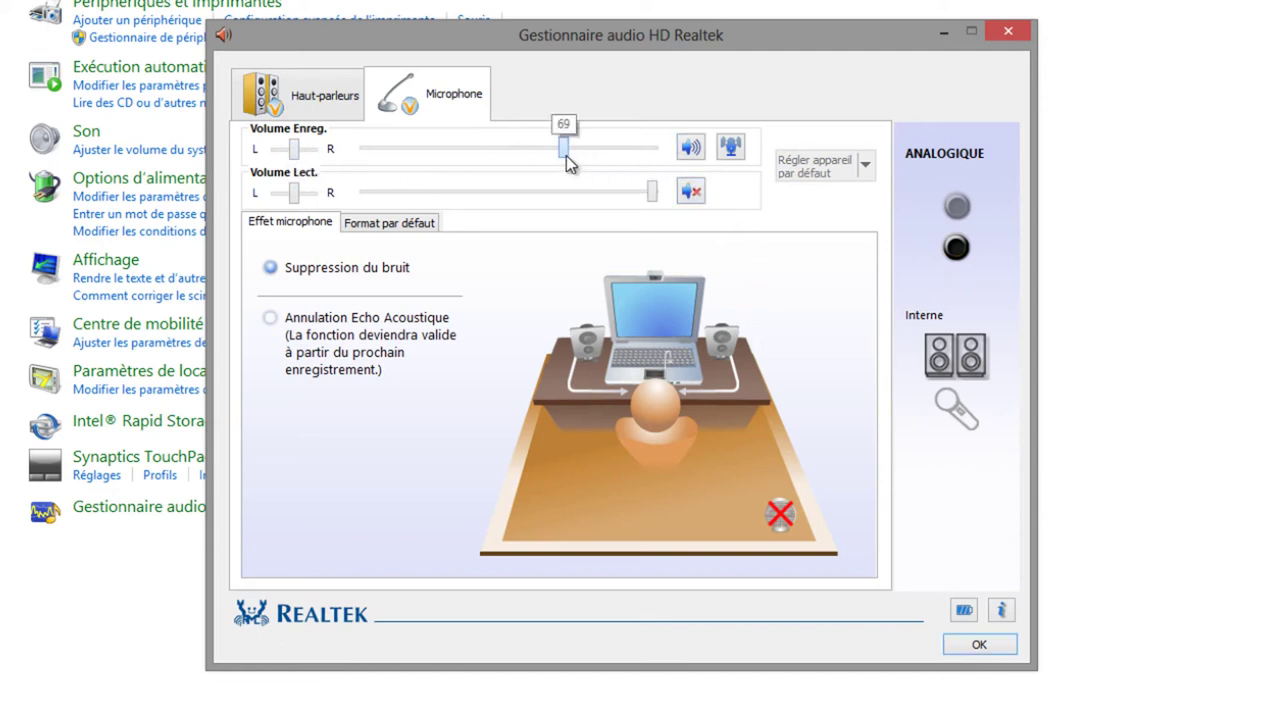
Step: Set the microphone amplification to +10.0 dB and accept the Realtek audio settings
{"action": "left_click", "coordinate": [732, 149]}
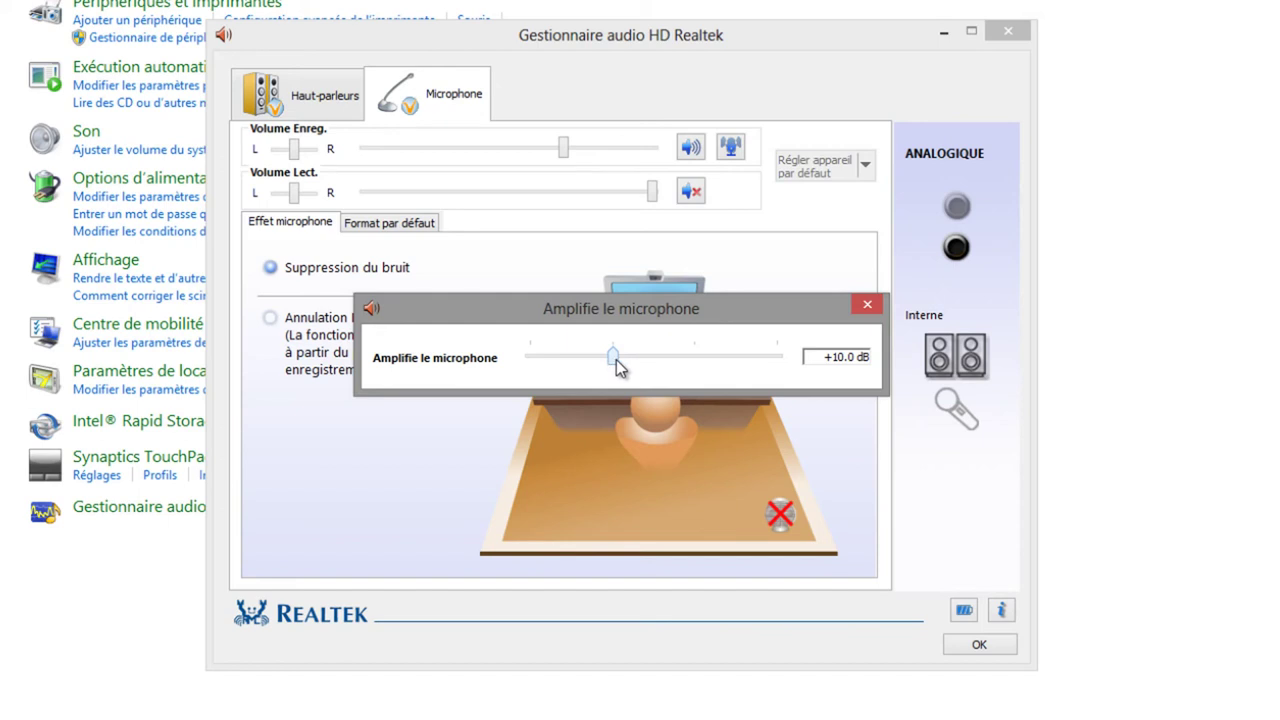
{"action": "left_click_drag", "start_coordinate": [616, 359], "coordinate": [651, 376]}
{"action": "left_click", "coordinate": [867, 304]}
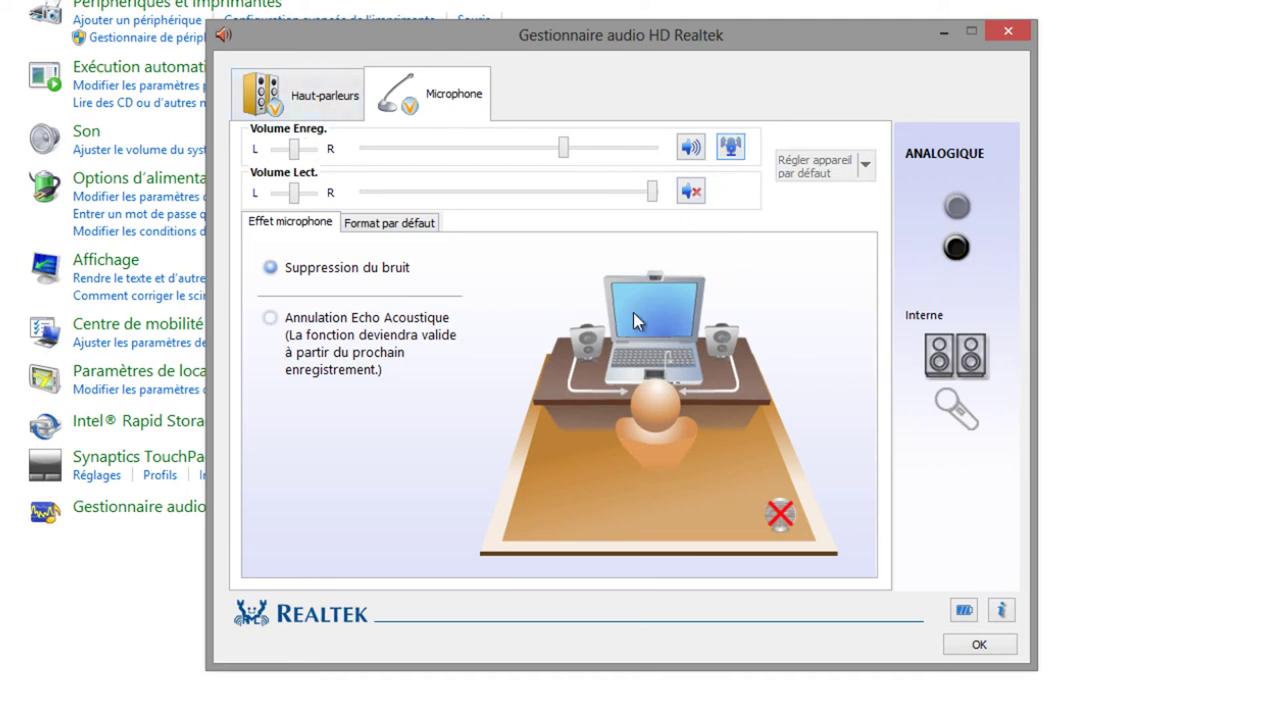
{"action": "left_click", "coordinate": [968, 644]}
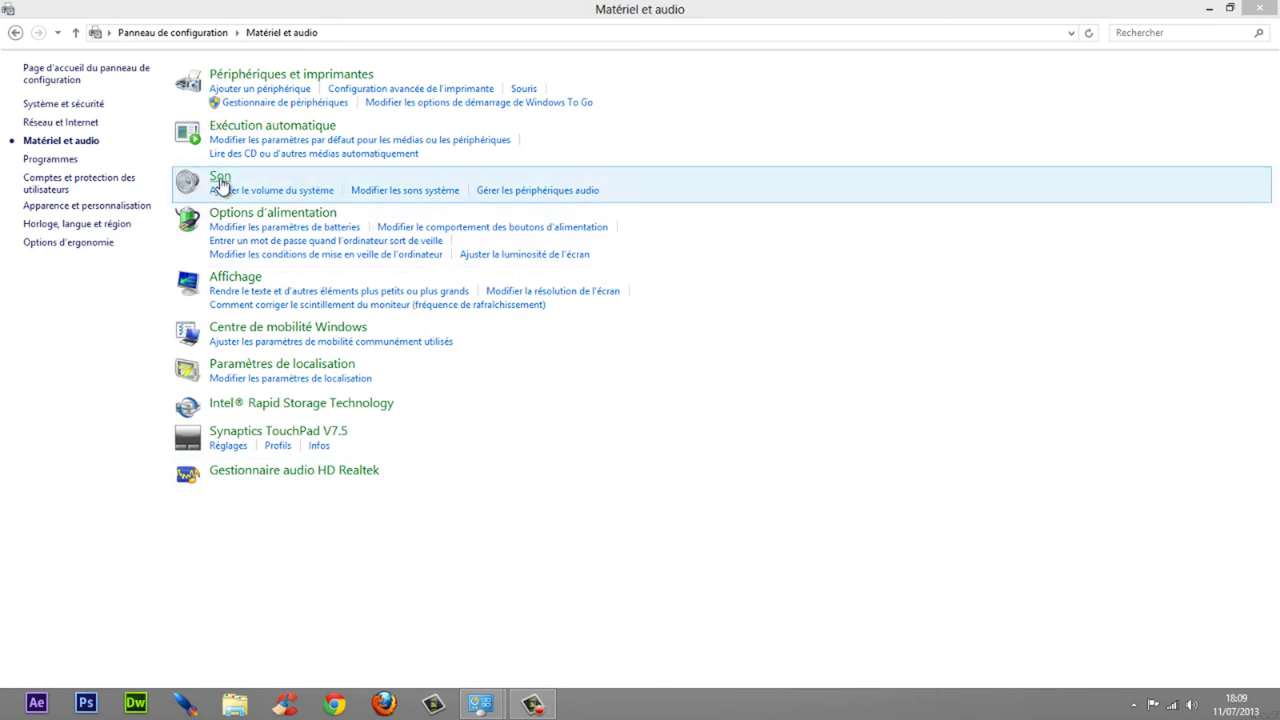
Step: Open the properties of the Realtek microphone from the recording devices in the Son settings
{"action": "left_click", "coordinate": [220, 180]}
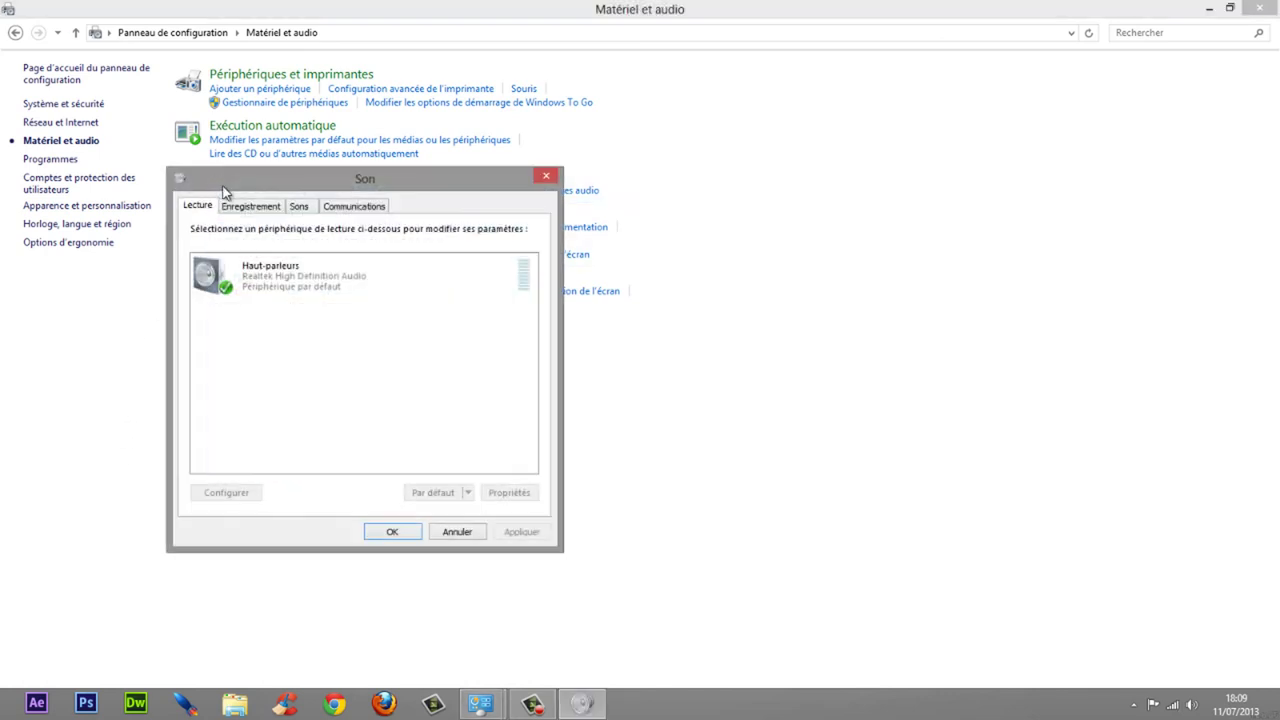
{"action": "left_click", "coordinate": [232, 207]}
{"action": "left_click", "coordinate": [349, 280]}
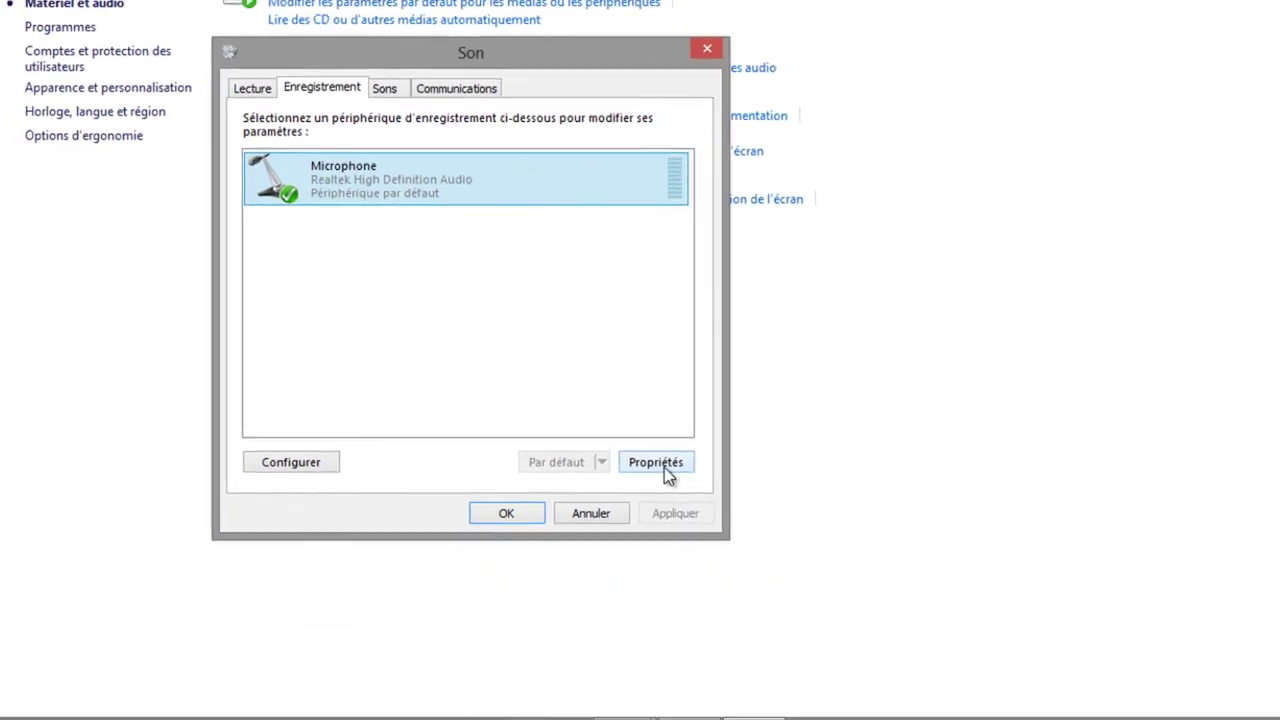
{"action": "left_click", "coordinate": [510, 494]}
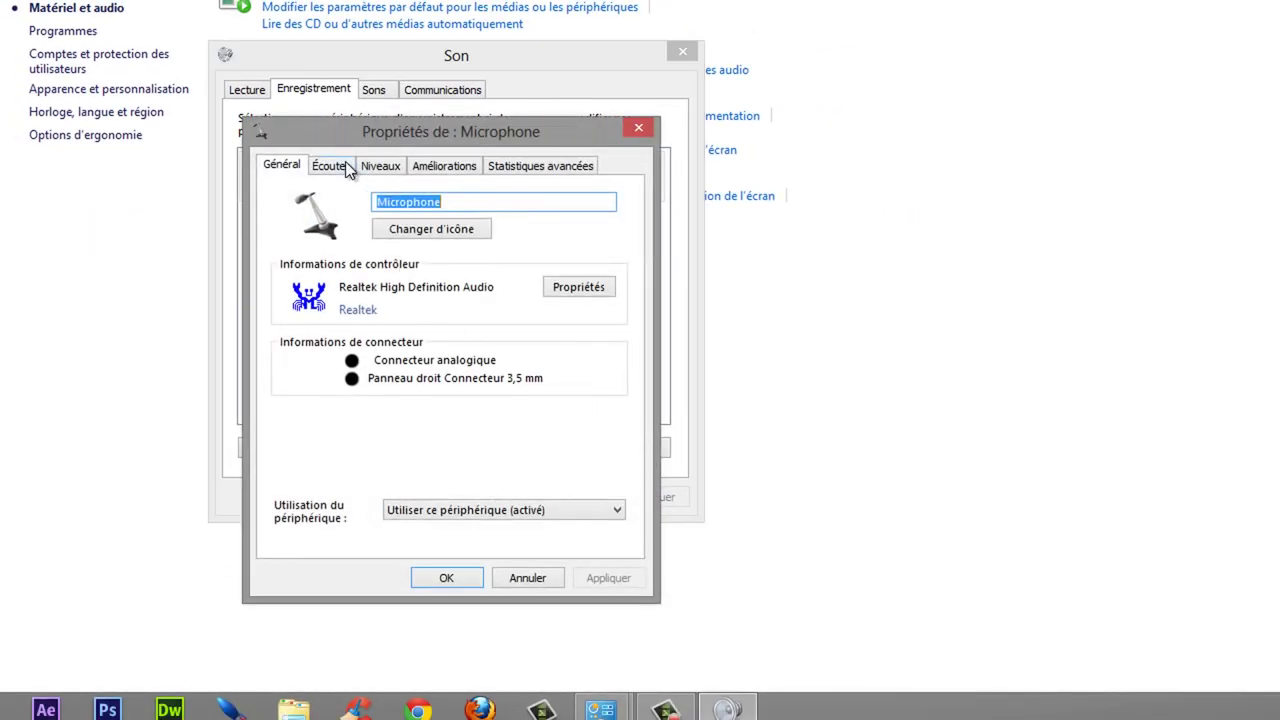
Step: Apply Écouter ce périphérique for the microphone, and turn it off again
{"action": "left_click", "coordinate": [331, 166]}
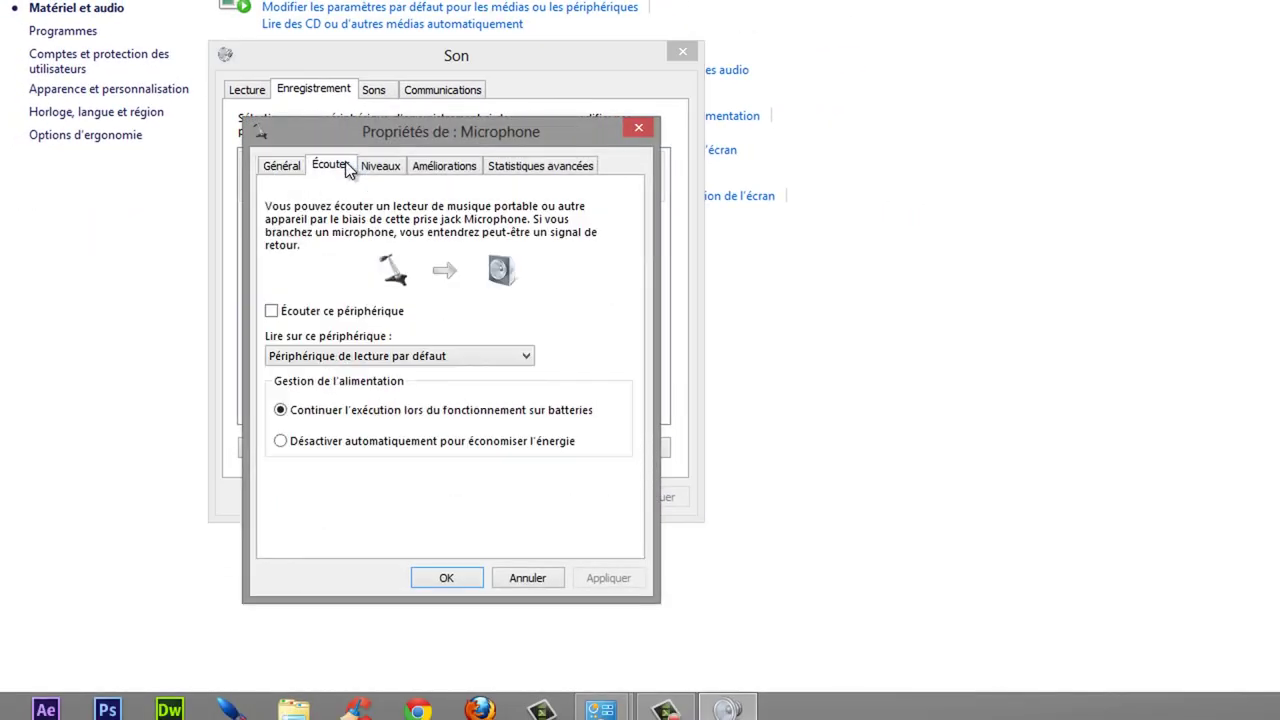
{"action": "left_click", "coordinate": [271, 311]}
{"action": "left_click", "coordinate": [620, 580]}
{"action": "left_click", "coordinate": [271, 311]}
{"action": "left_click", "coordinate": [598, 577]}
Step: Check the microphone's levels and try enabling Annulation Echo Acoustique among its sound effects
{"action": "left_click", "coordinate": [397, 164]}
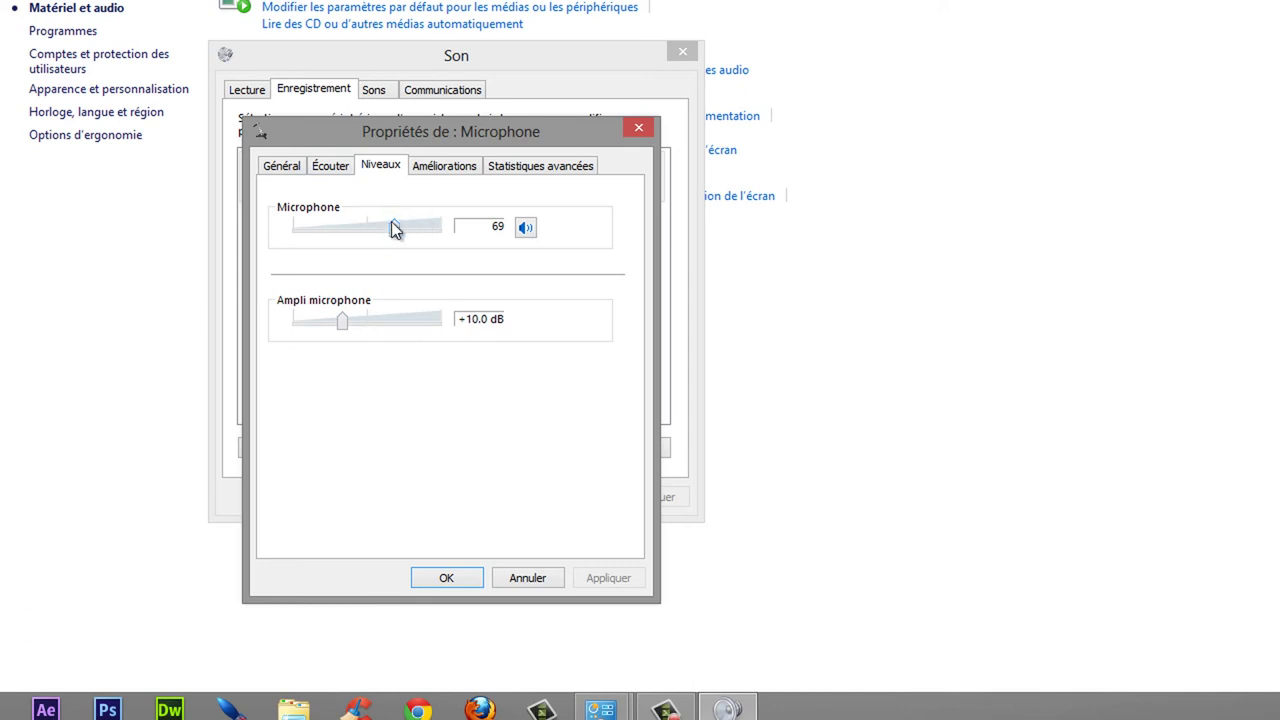
{"action": "left_click", "coordinate": [446, 167]}
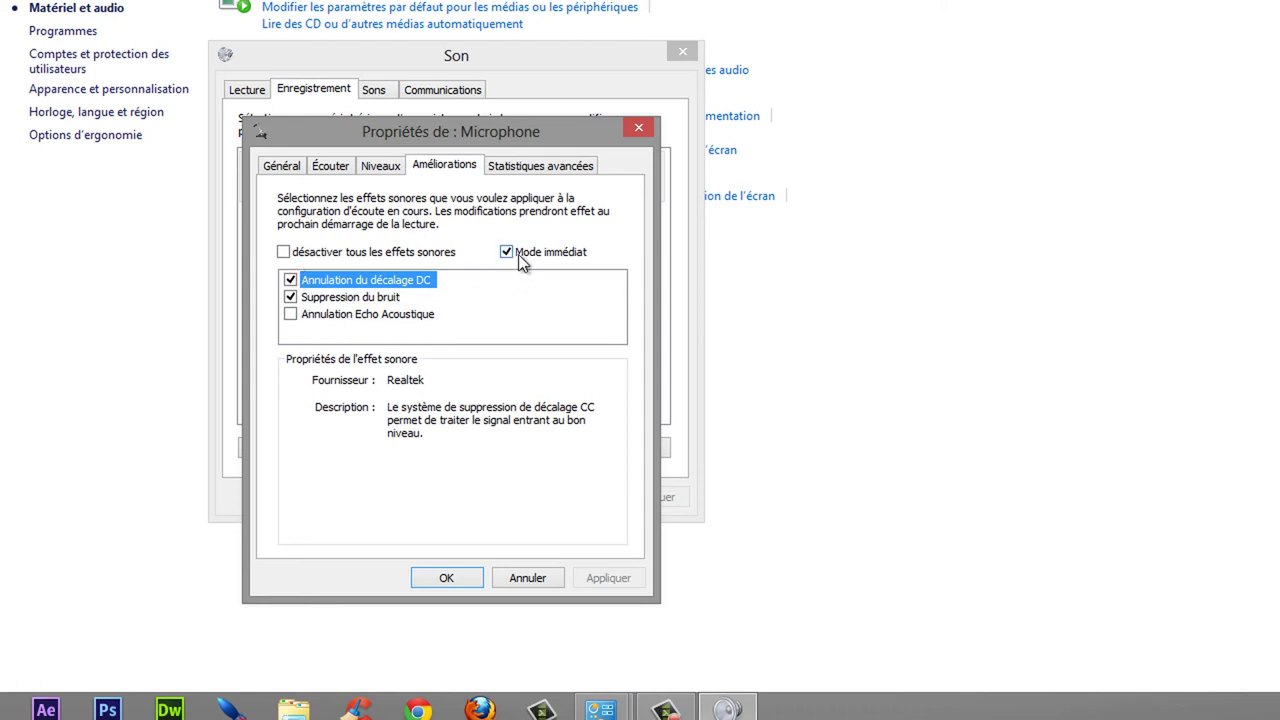
{"action": "left_click", "coordinate": [324, 317]}
{"action": "left_click", "coordinate": [291, 314]}
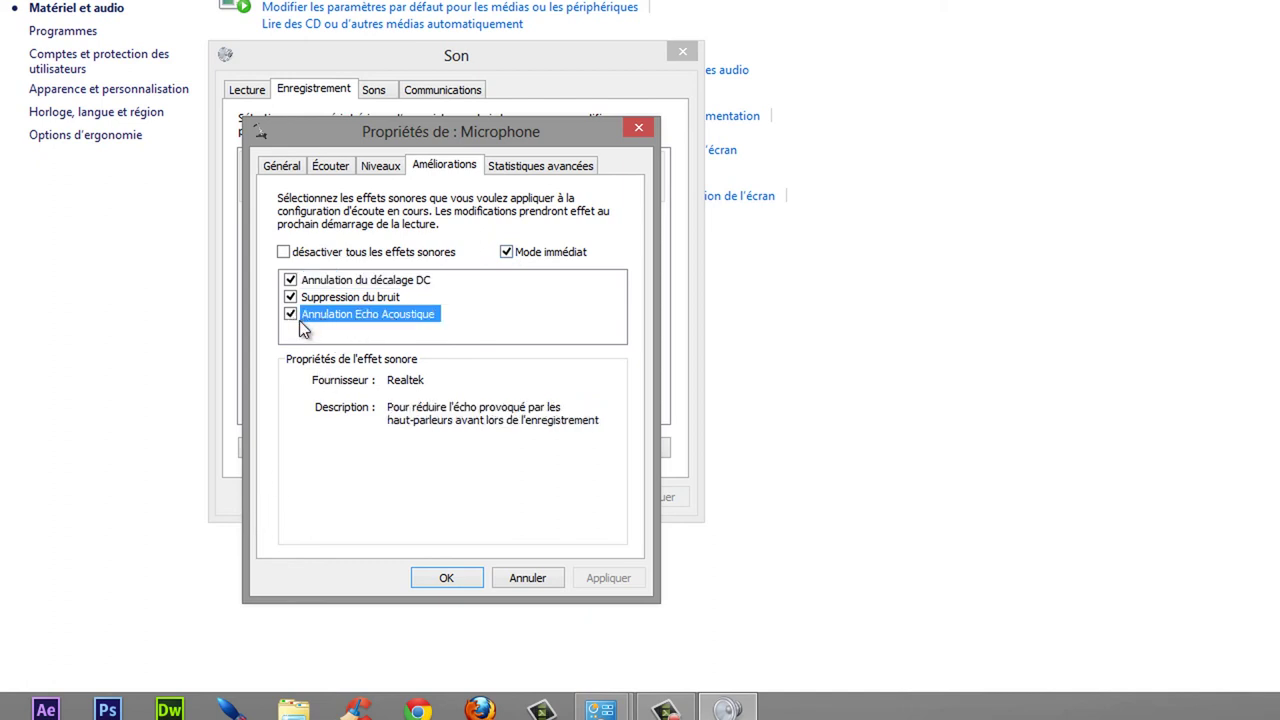
{"action": "left_click", "coordinate": [534, 310]}
Step: Review the microphone's shared-mode format choices, picking Canal 2, 16 bits, 44100 Hz (Qualité CD)
{"action": "left_click", "coordinate": [547, 166]}
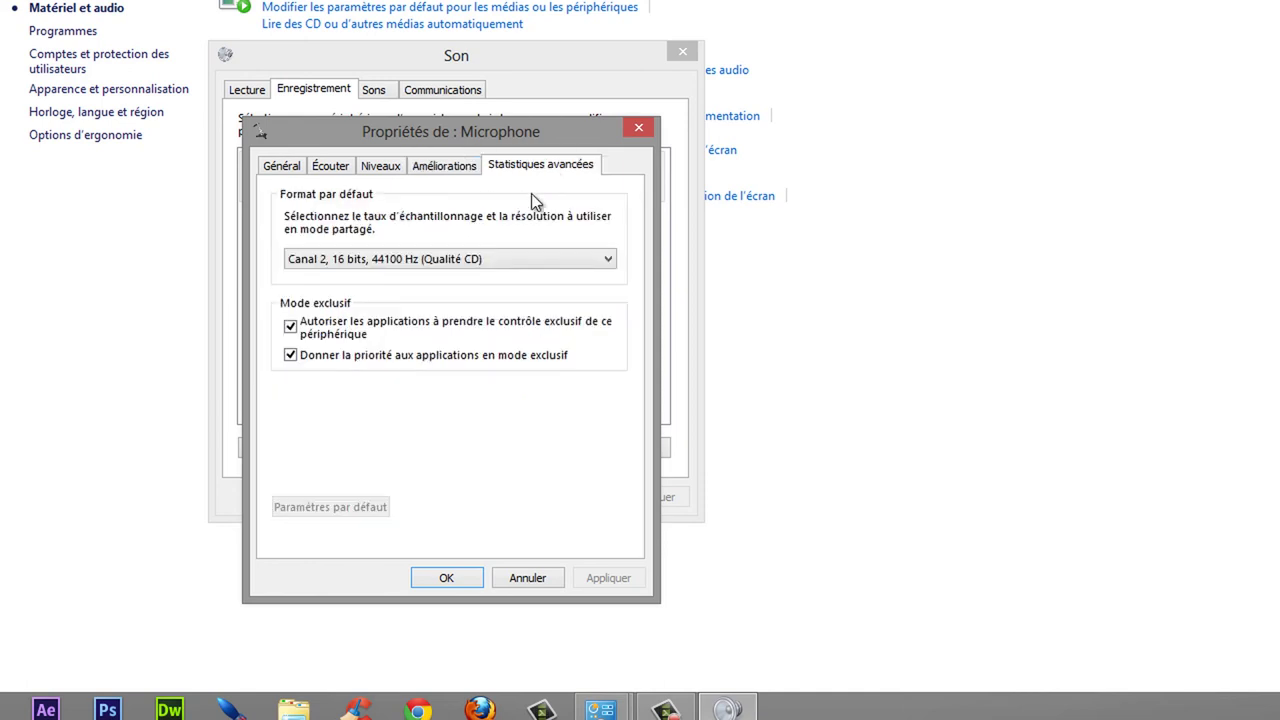
{"action": "left_click", "coordinate": [490, 262]}
{"action": "left_click", "coordinate": [540, 278]}
{"action": "left_click", "coordinate": [540, 258]}
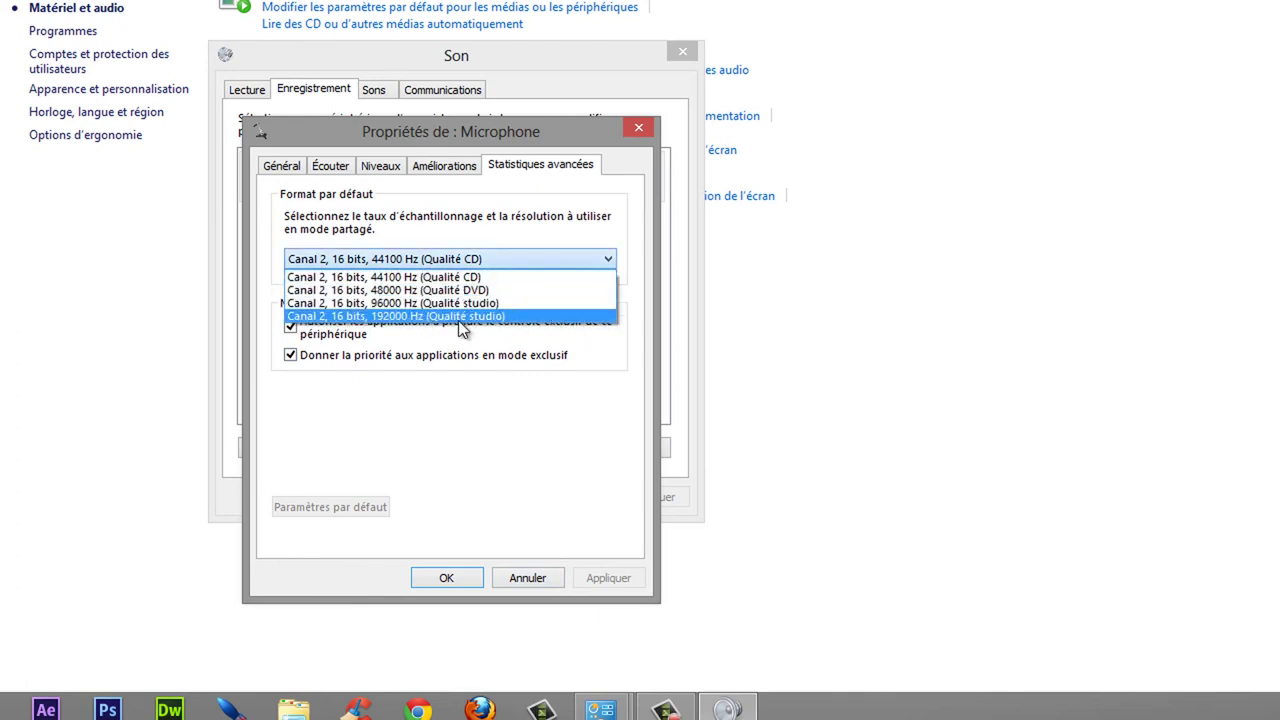
{"action": "left_click", "coordinate": [552, 277]}
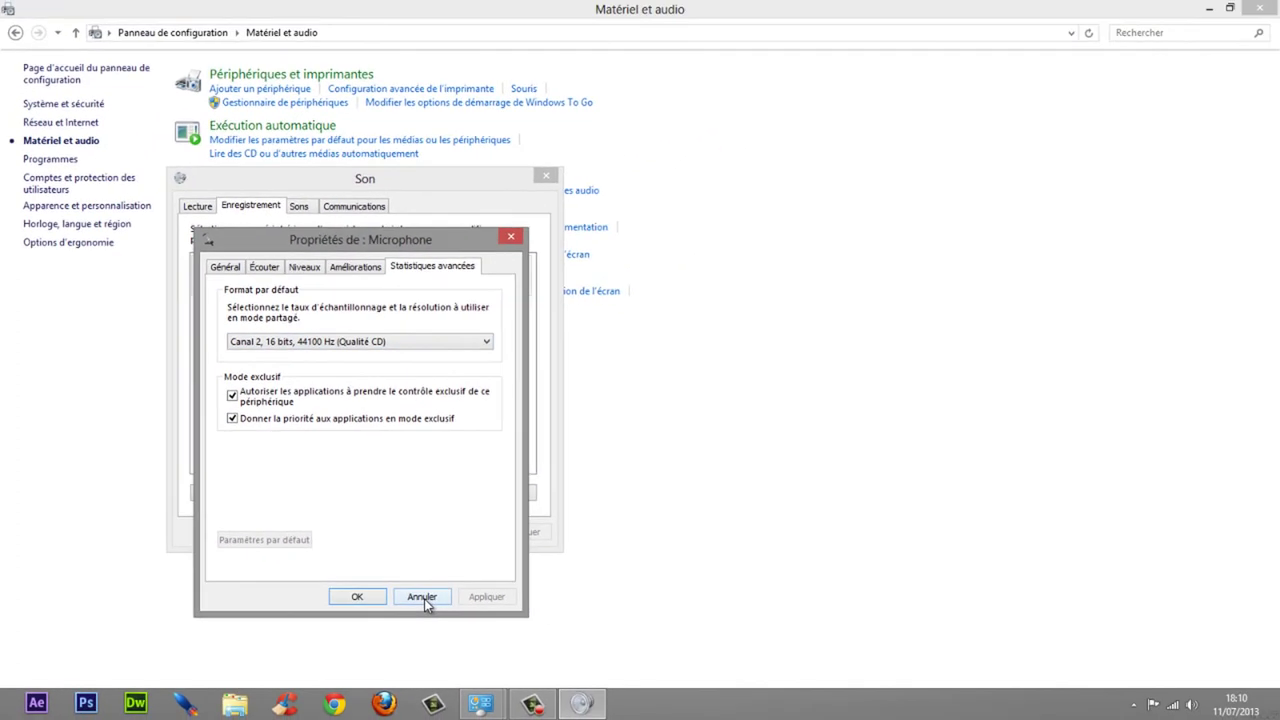
Step: Cancel the microphone properties and close the Son and Matériel et audio windows
{"action": "left_click", "coordinate": [471, 589]}
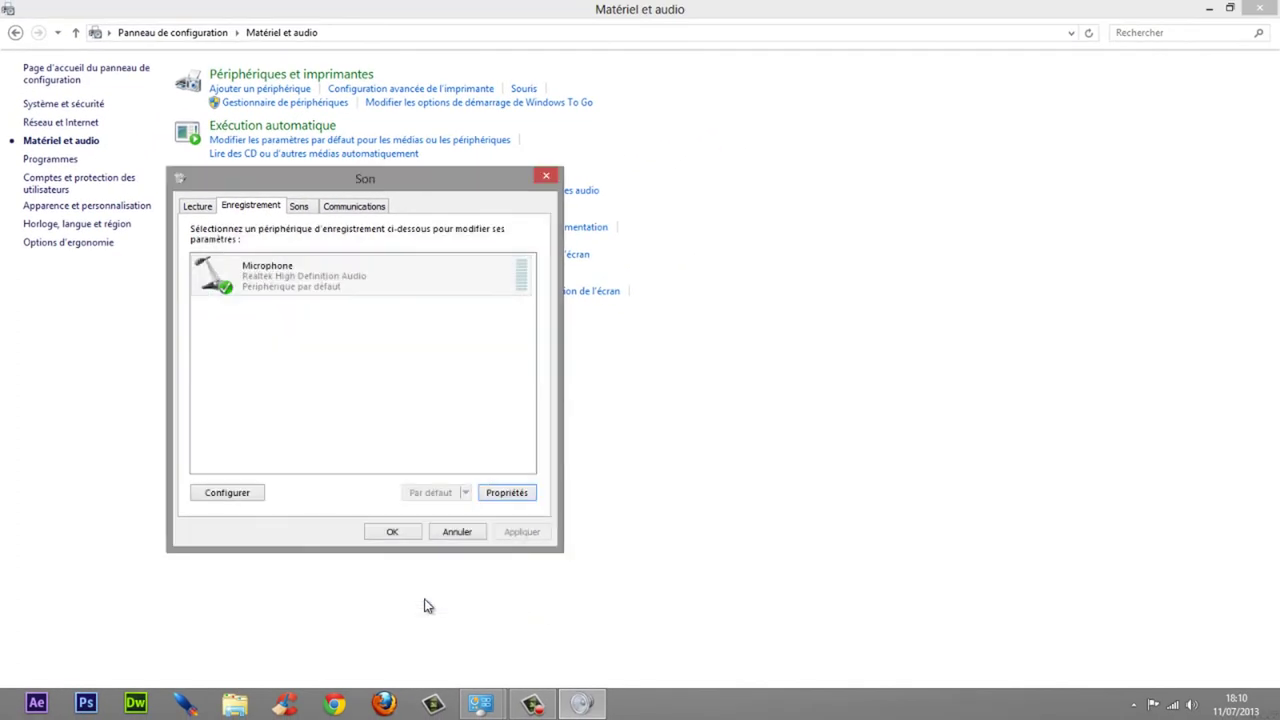
{"action": "left_click", "coordinate": [415, 533]}
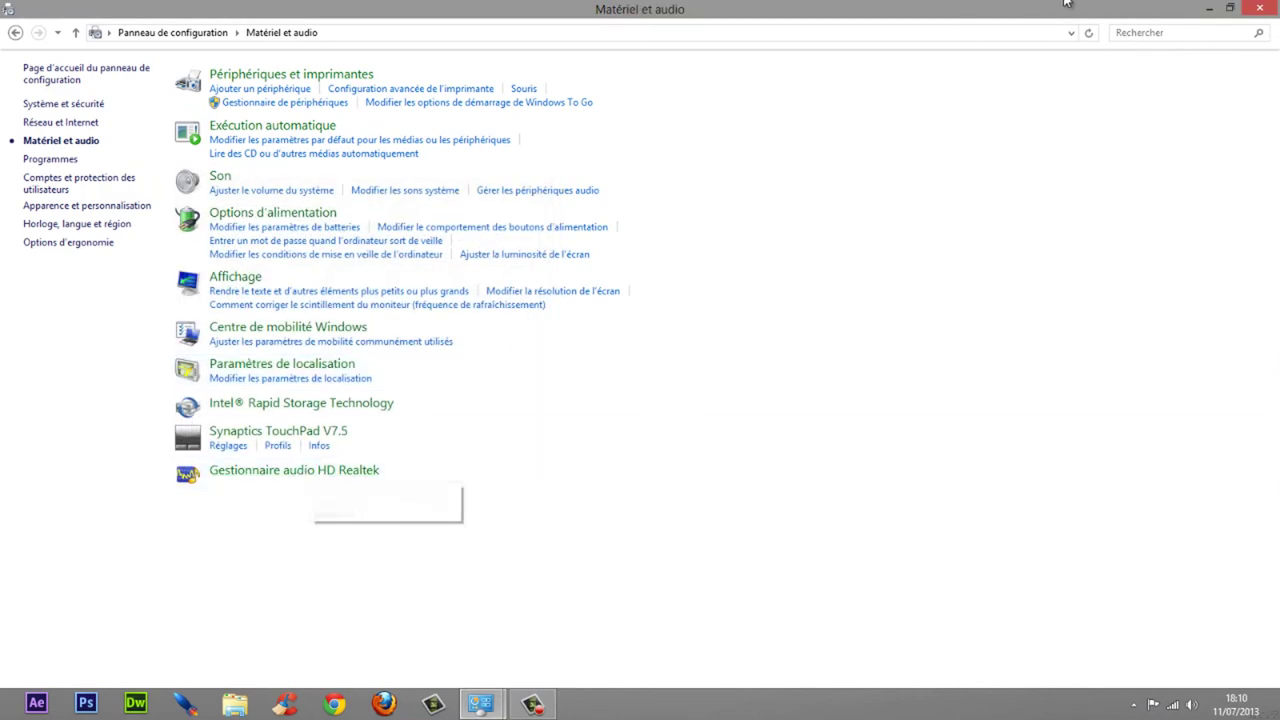
{"action": "left_click", "coordinate": [1259, 8]}
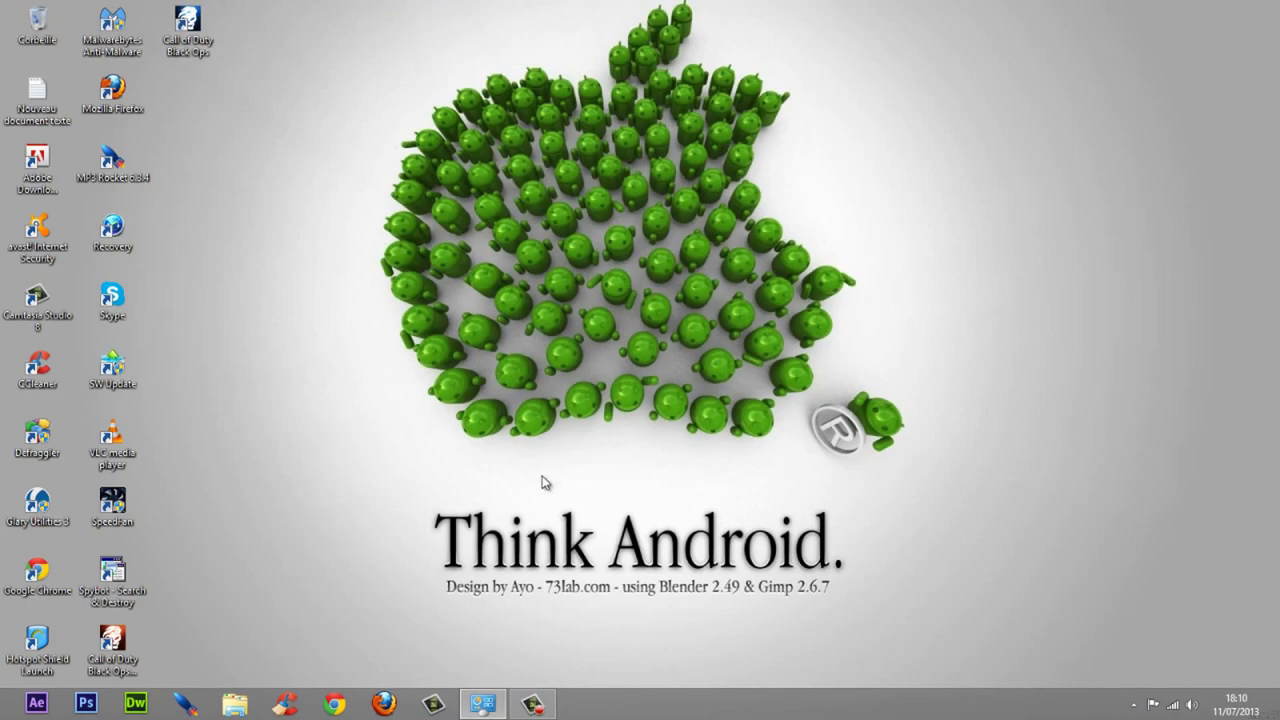